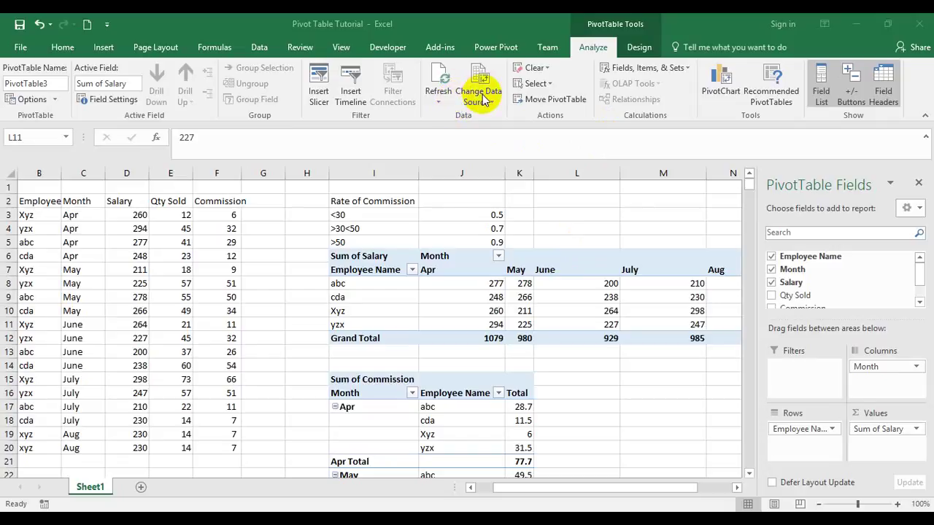
left_click(484, 102)
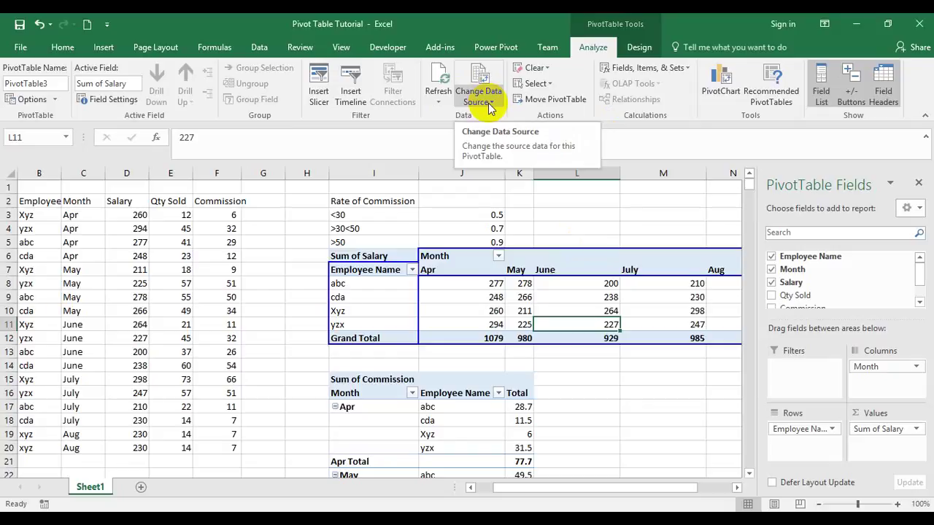
left_click(547, 68)
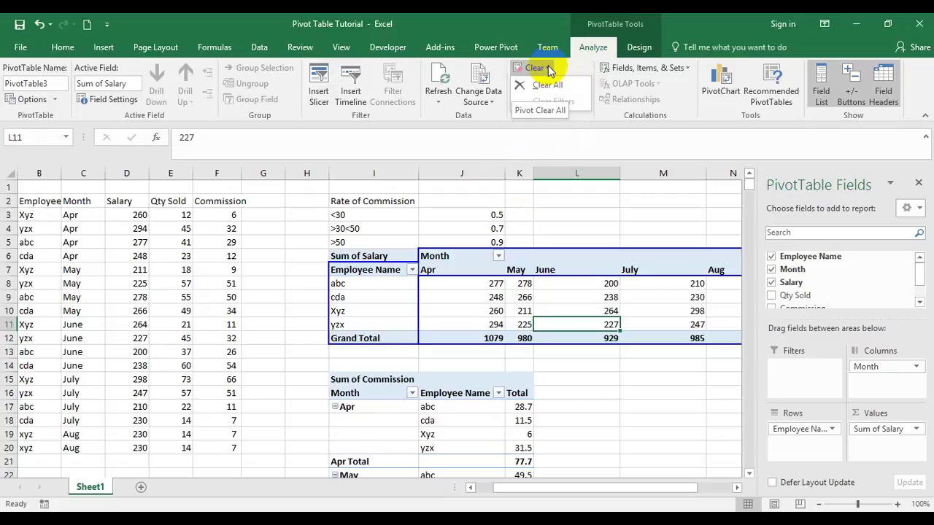
left_click(618, 150)
left_click(551, 86)
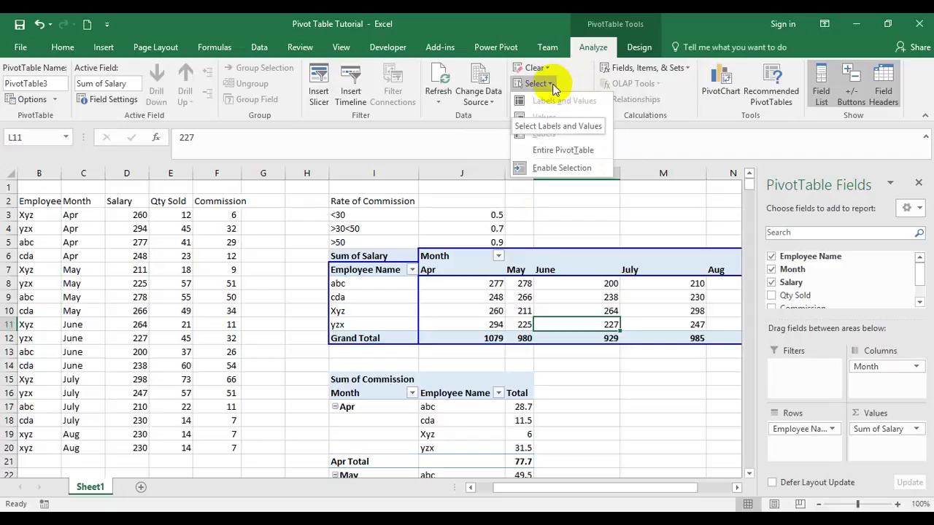
left_click(654, 130)
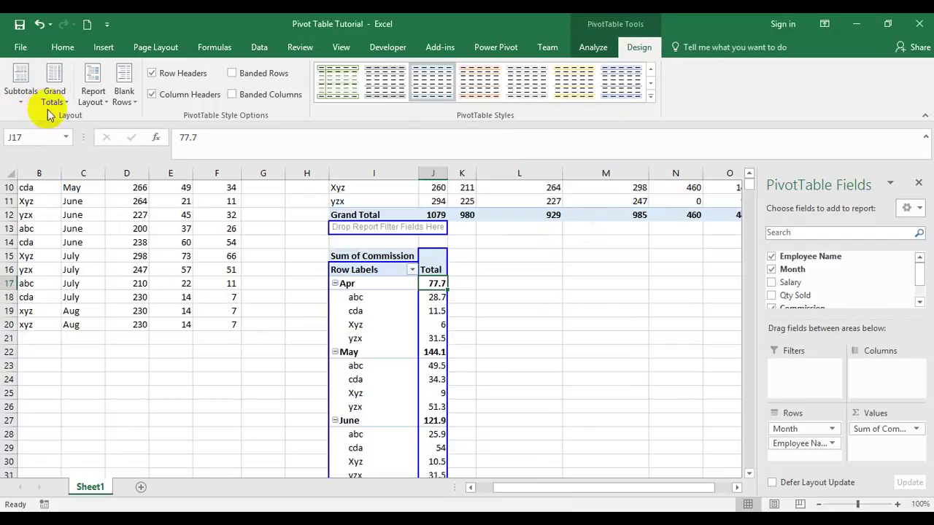
left_click(126, 107)
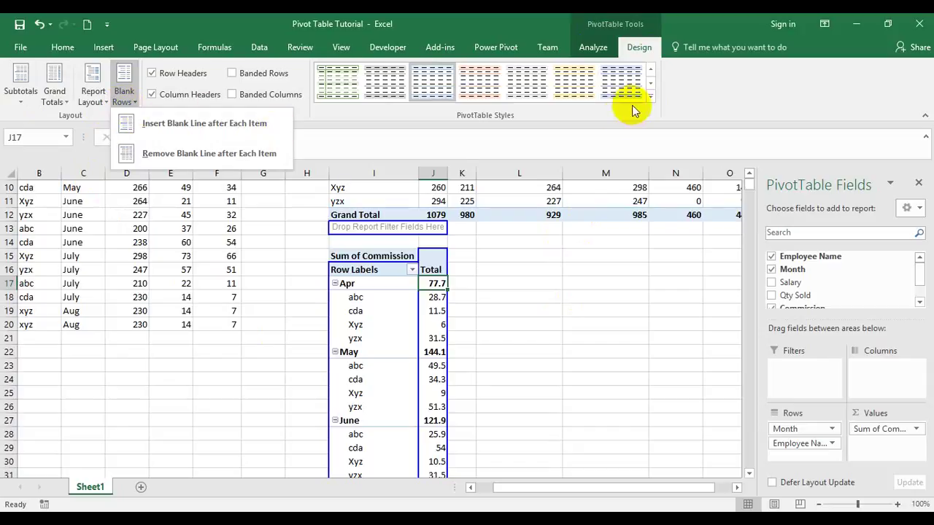
left_click(541, 124)
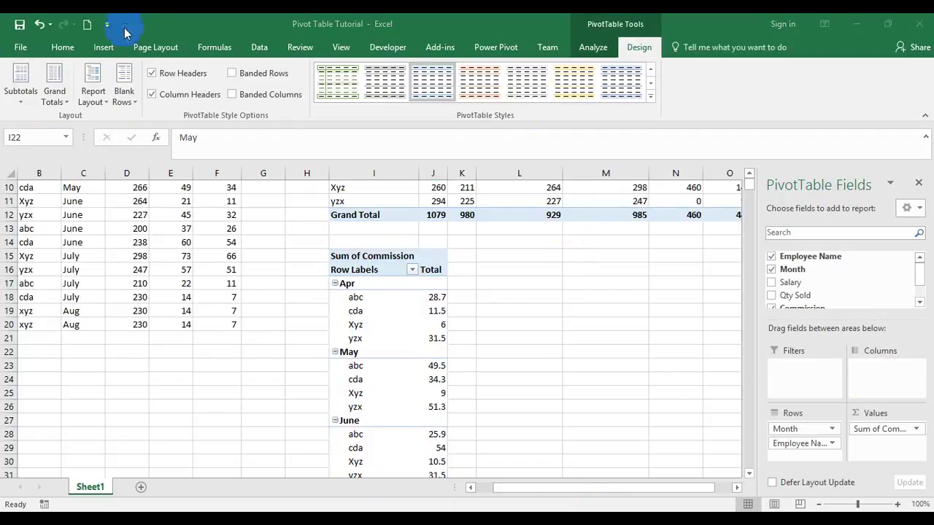
Show all subtotals at the bottom of each month group in the Sum of Commission pivot table.
left_click(27, 100)
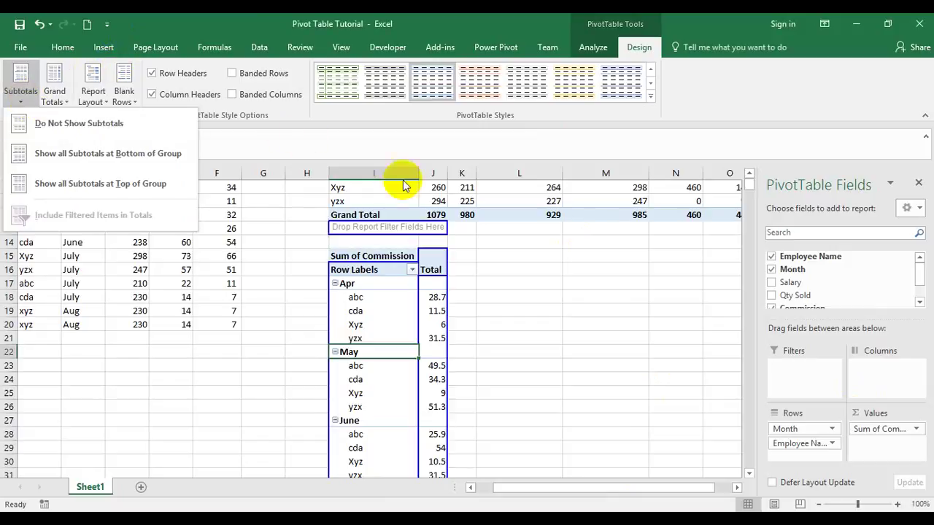
left_click(415, 299)
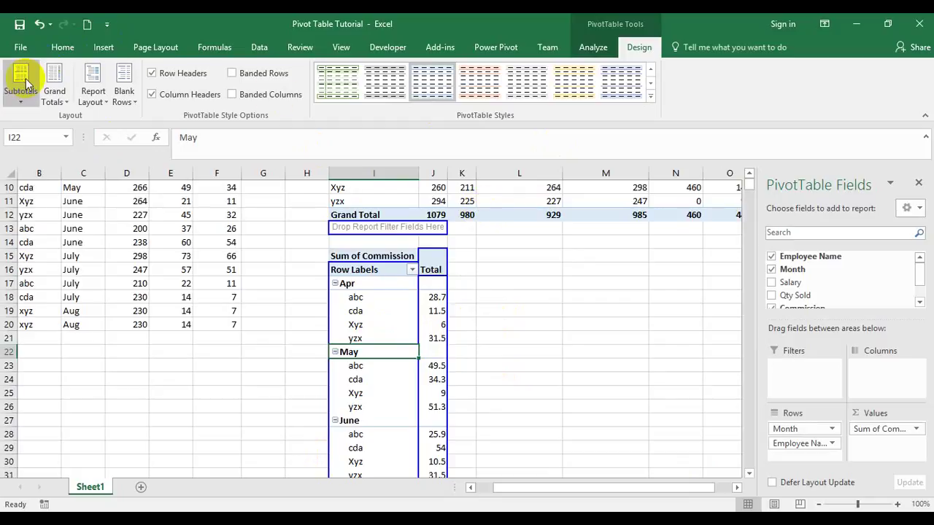
left_click(28, 96)
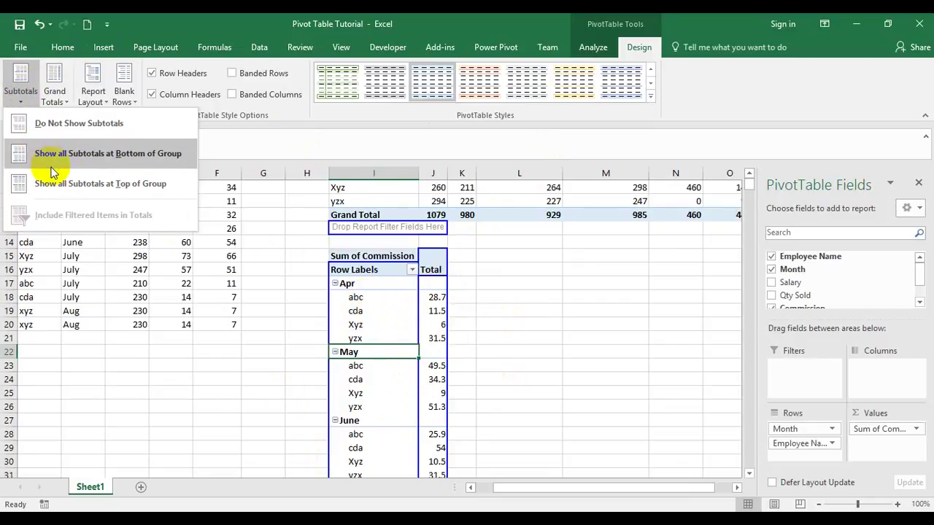
left_click(113, 162)
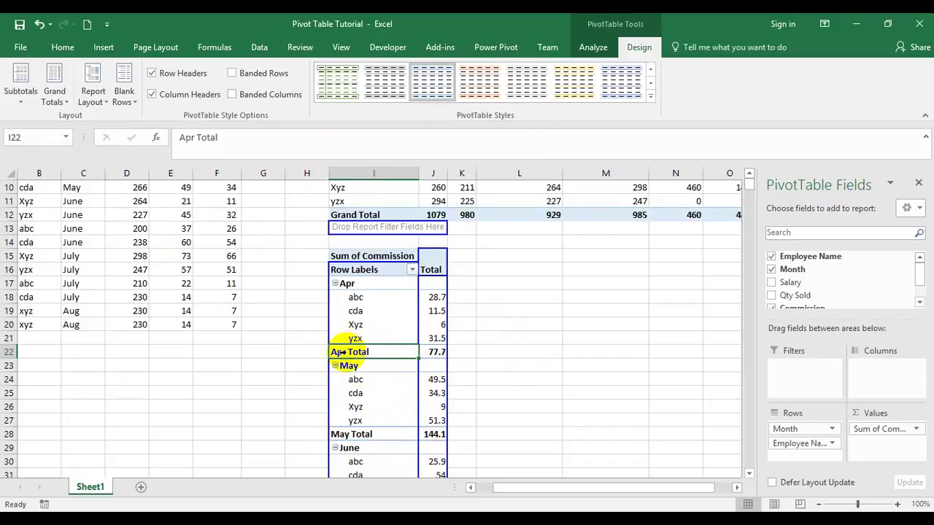
Move the Sum of Commission pivot table's subtotals to the top of each month group.
mouse_move(432, 353)
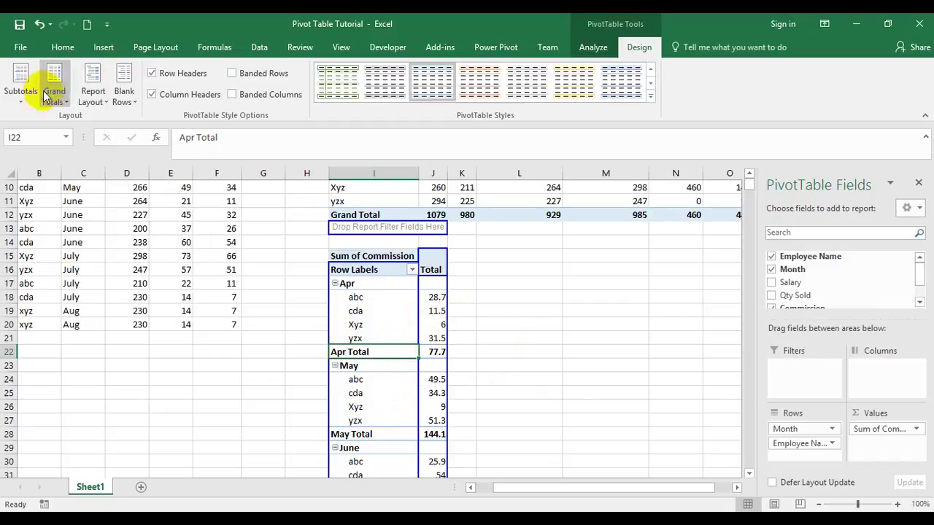
left_click(22, 89)
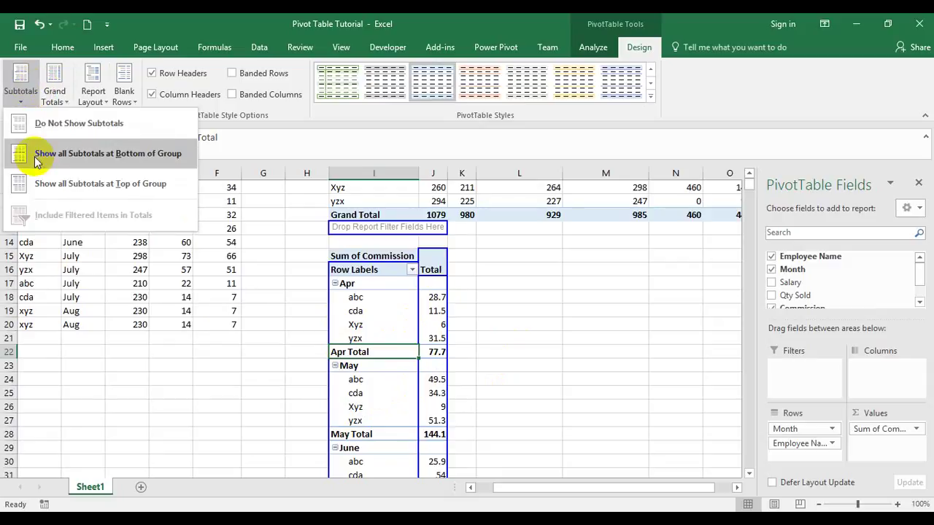
left_click(116, 199)
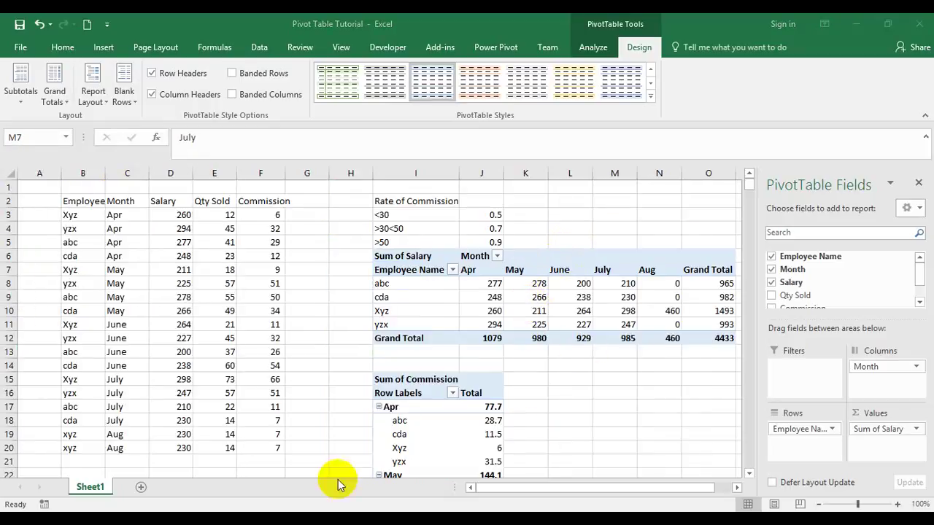
Turn off the grand totals for both rows and columns in the Sum of Salary pivot table.
mouse_move(686, 298)
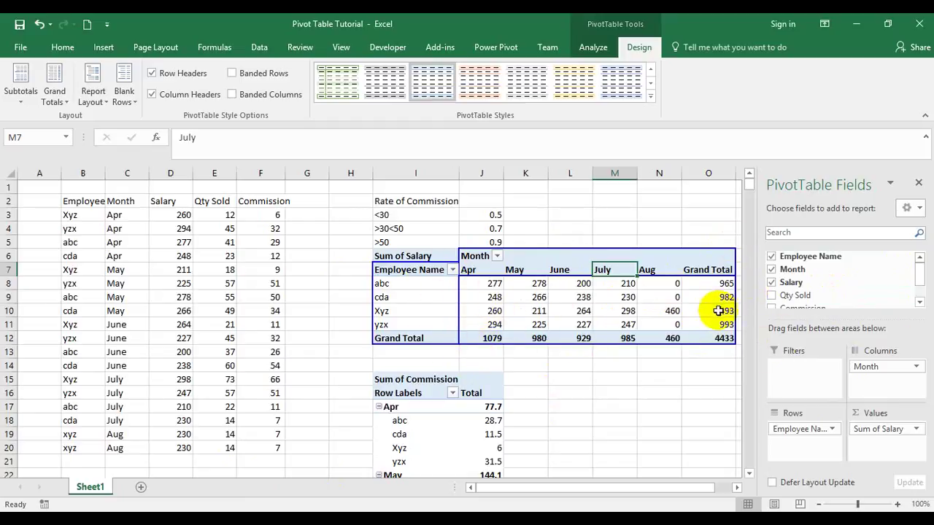
left_click(535, 309)
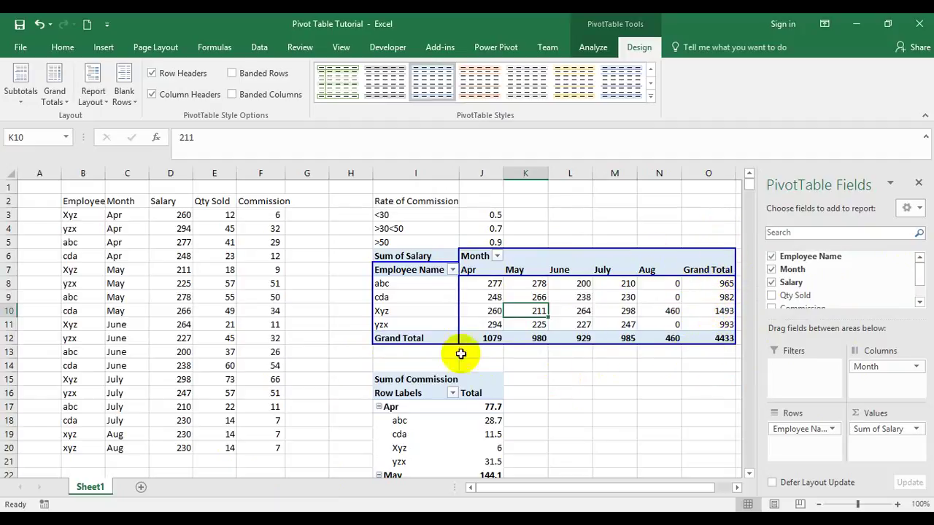
mouse_move(657, 340)
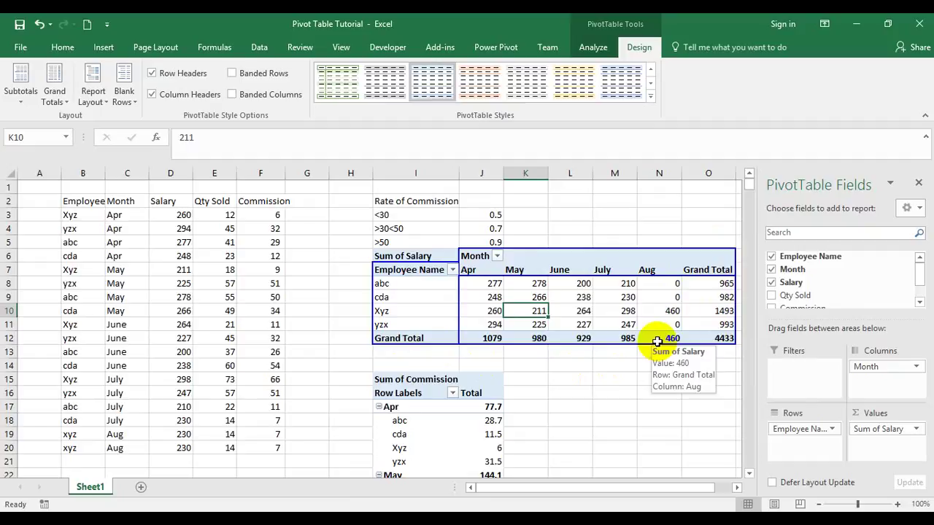
left_click(56, 95)
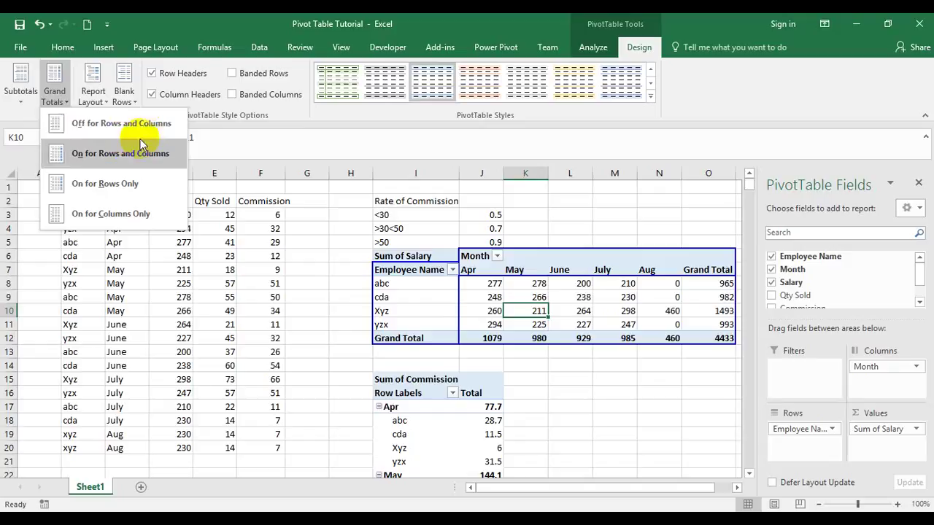
left_click(70, 122)
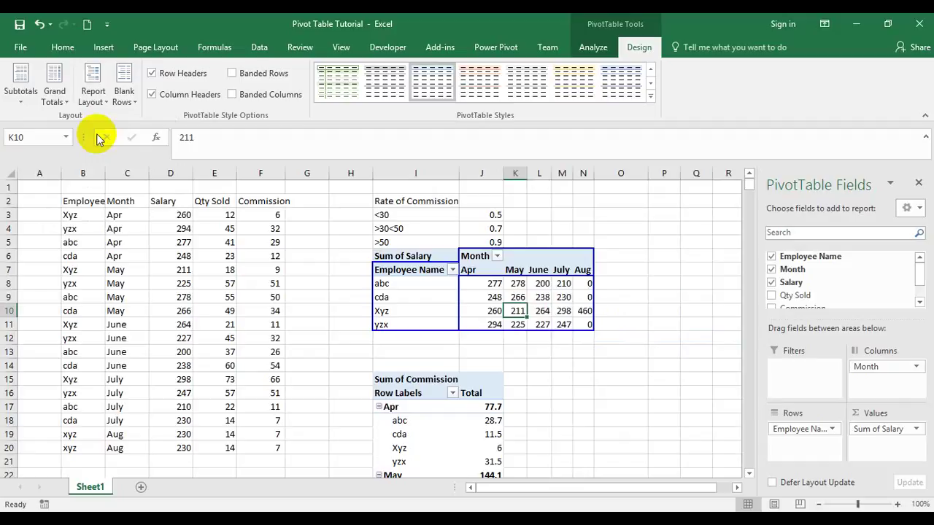
Turn the Sum of Salary pivot table's grand totals on for rows and columns.
mouse_move(506, 311)
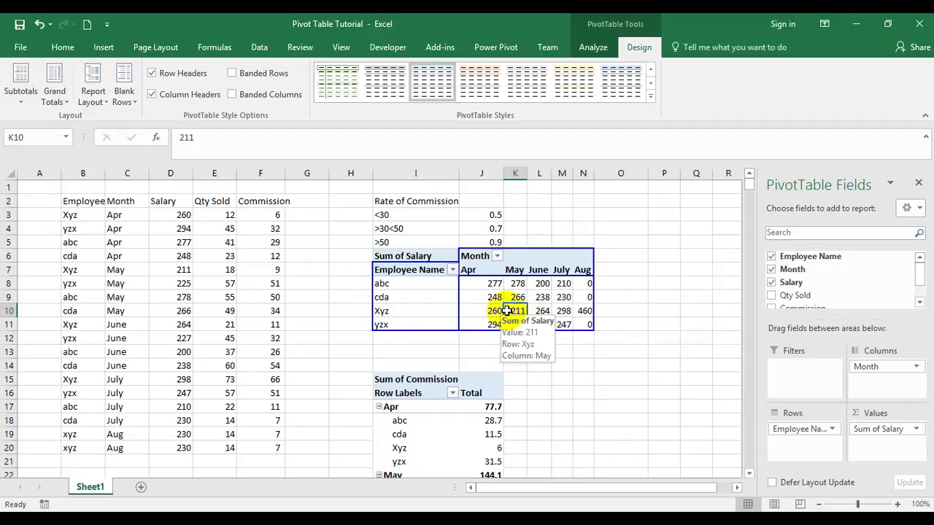
left_click(100, 105)
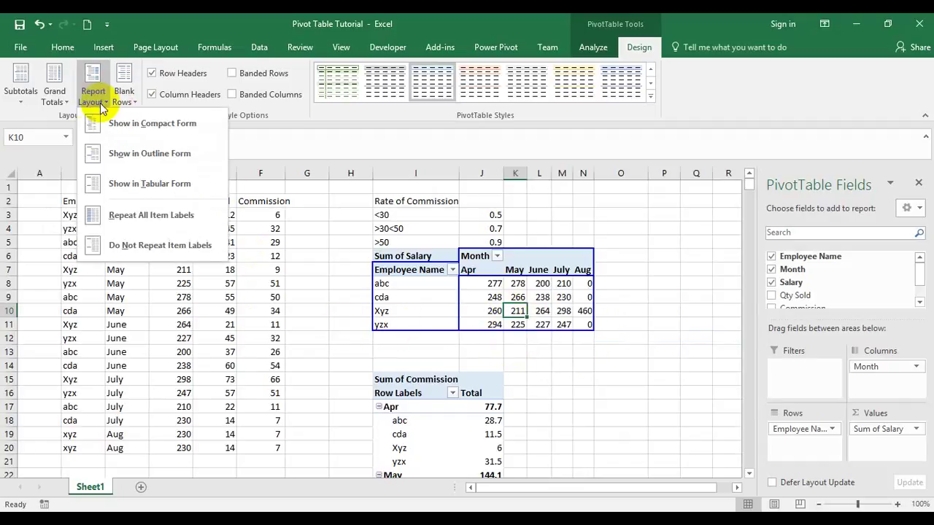
left_click(61, 102)
left_click(115, 154)
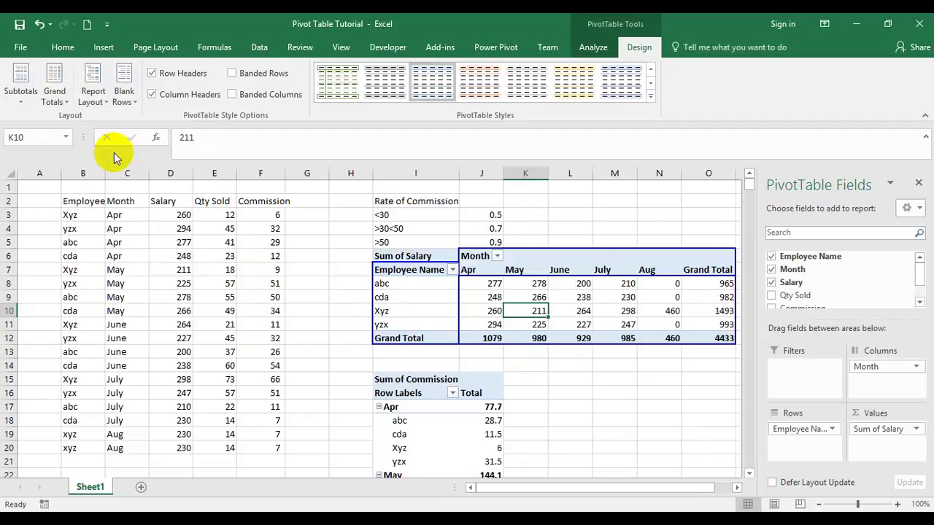
Restrict the Sum of Salary pivot table's grand totals to rows only.
left_click(21, 84)
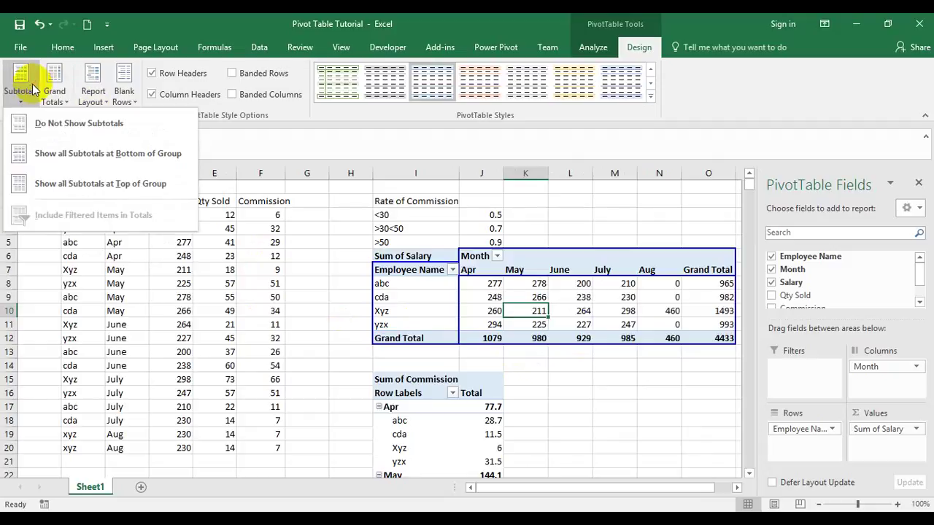
left_click(65, 98)
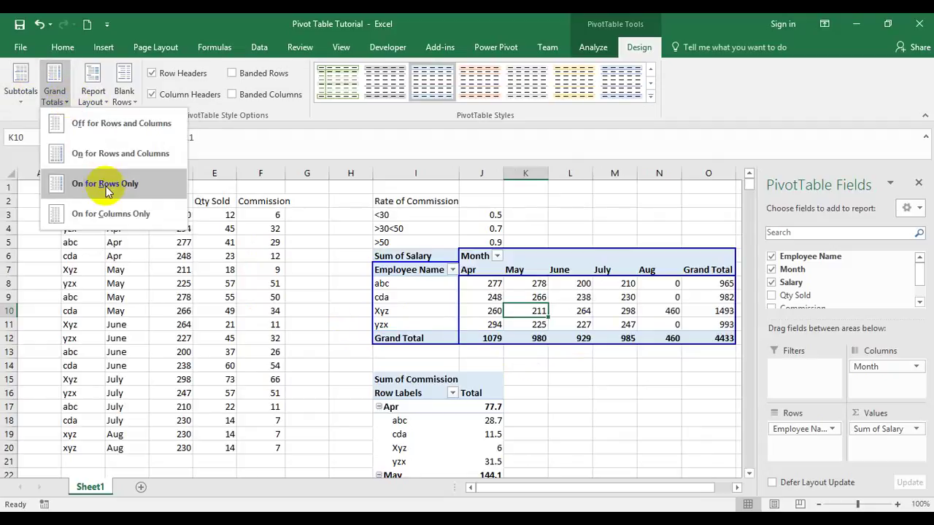
left_click(105, 186)
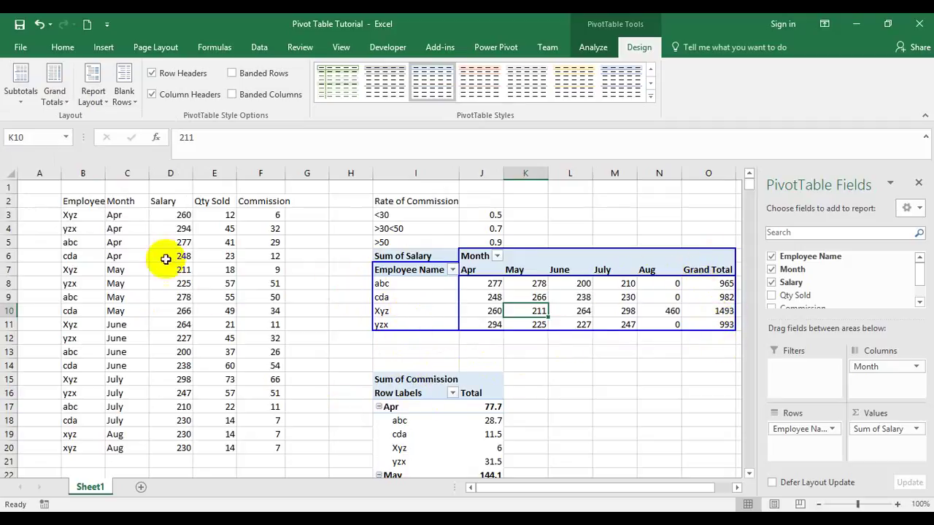
Set the Sum of Salary pivot table's grand totals to columns only.
left_click(55, 95)
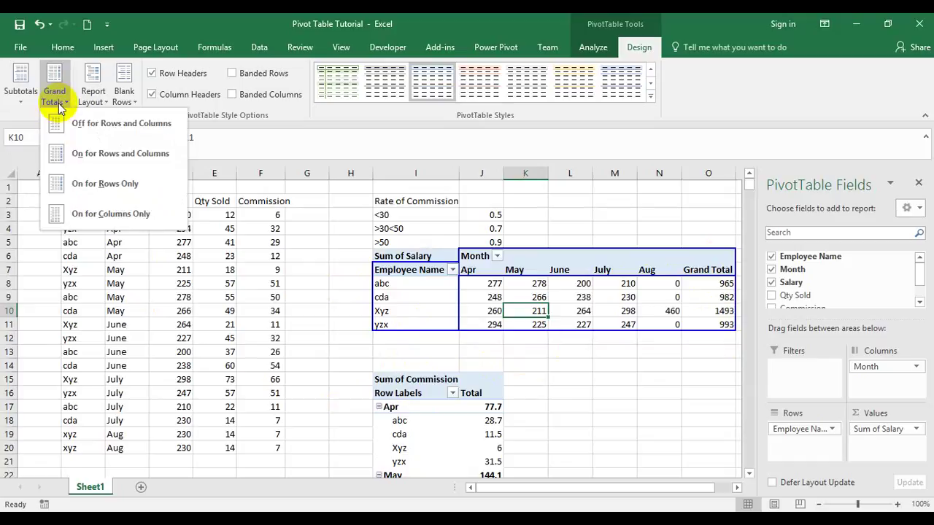
left_click(106, 227)
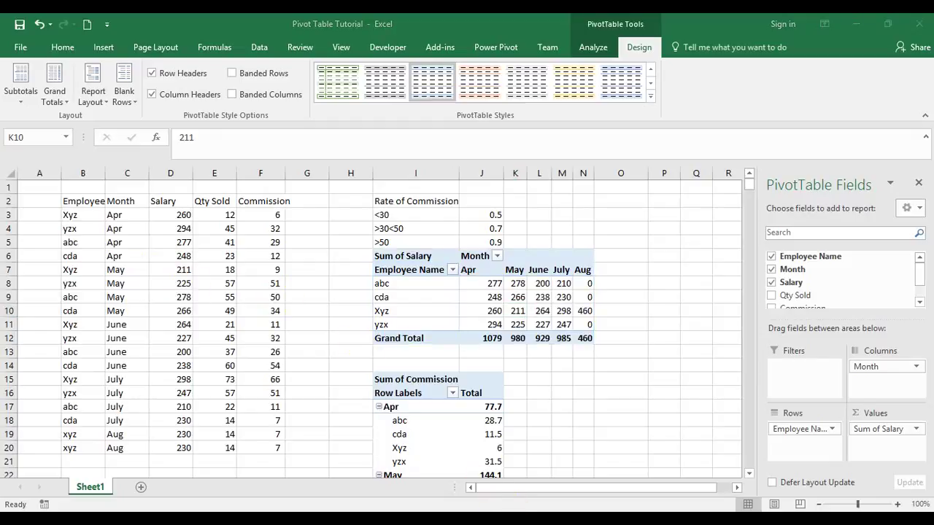
Switch the Sum of Commission pivot table to the outline form report layout.
left_click(393, 406)
scroll(394, 406, "down", 2)
left_click(97, 102)
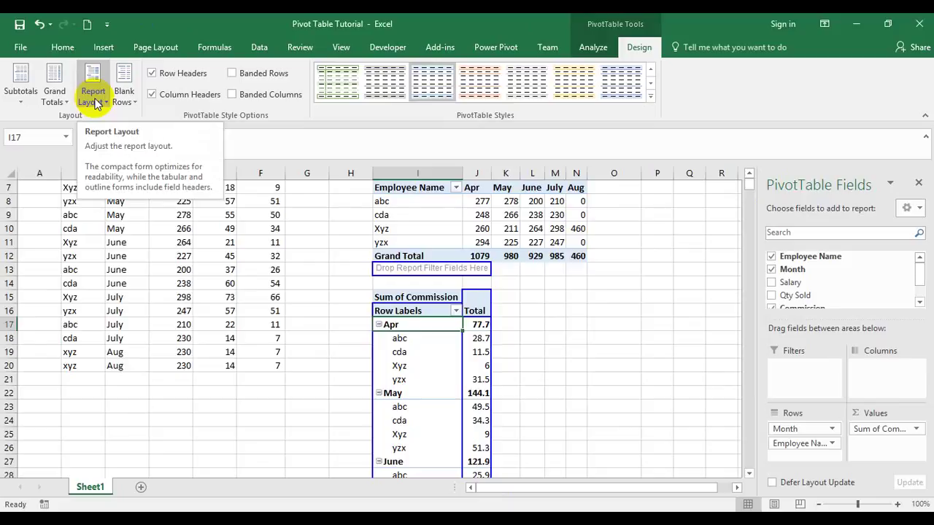
left_click(97, 102)
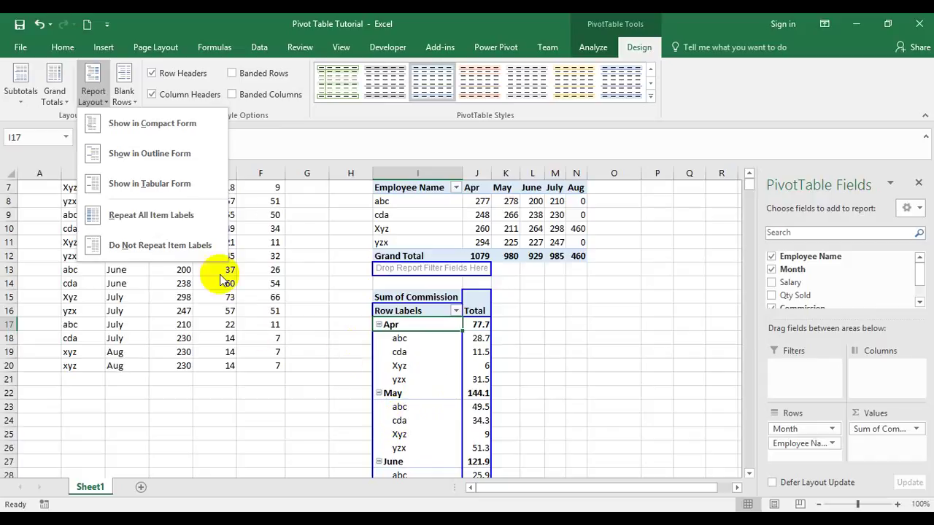
left_click(197, 154)
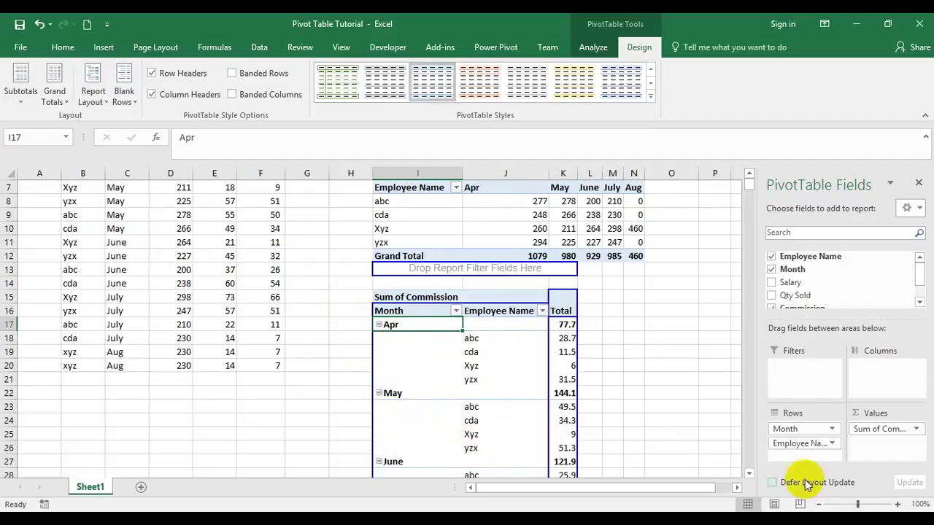
Change the Sum of Commission pivot table's report layout to tabular form.
left_click(91, 105)
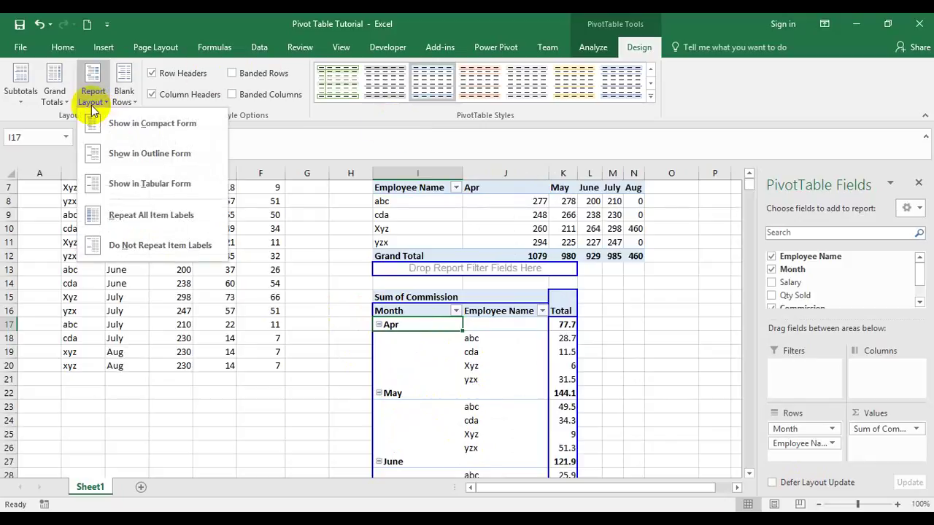
left_click(139, 176)
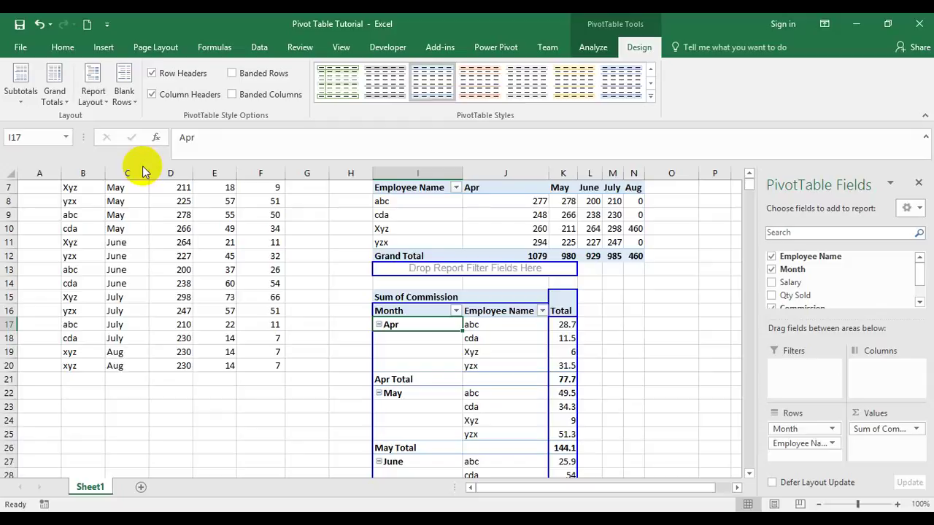
Repeat all item labels in the tabular Sum of Commission pivot table so every employee row carries its month.
scroll(175, 365, "up", 1)
scroll(385, 433, "down", 2)
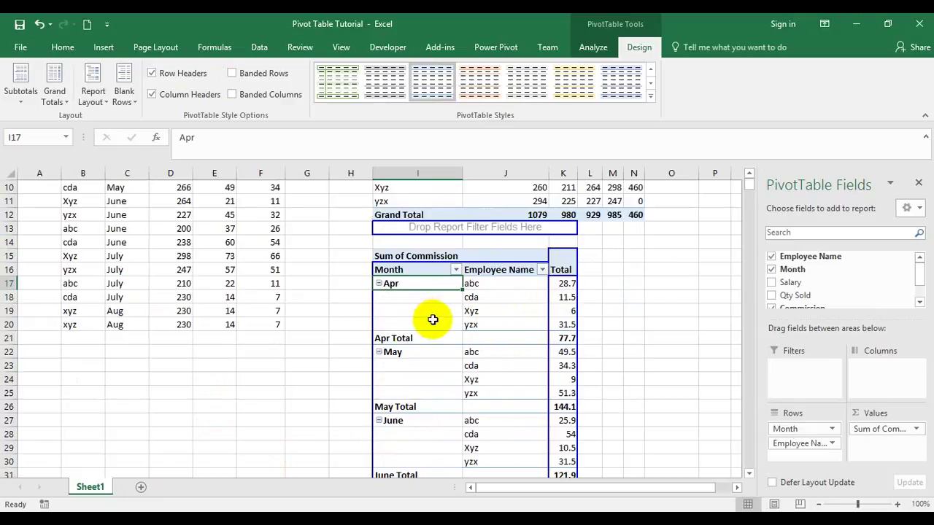
left_click(102, 102)
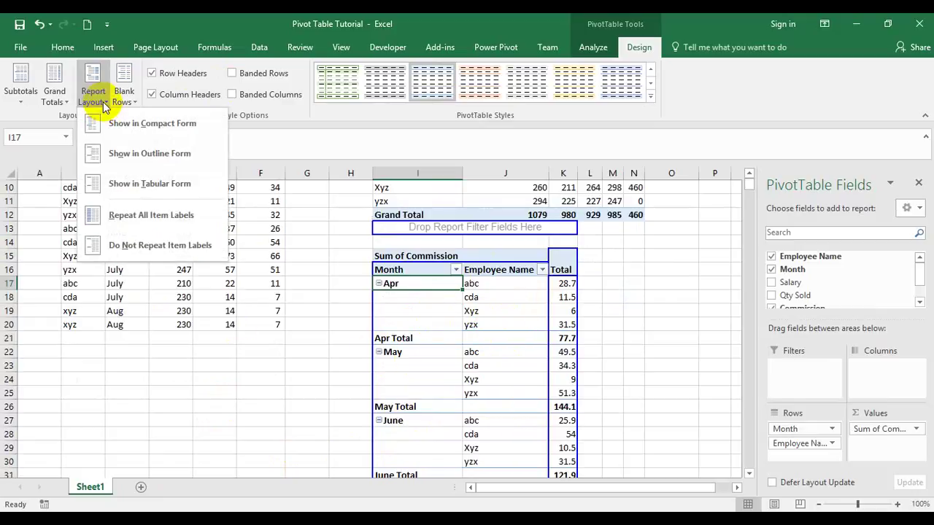
left_click(158, 216)
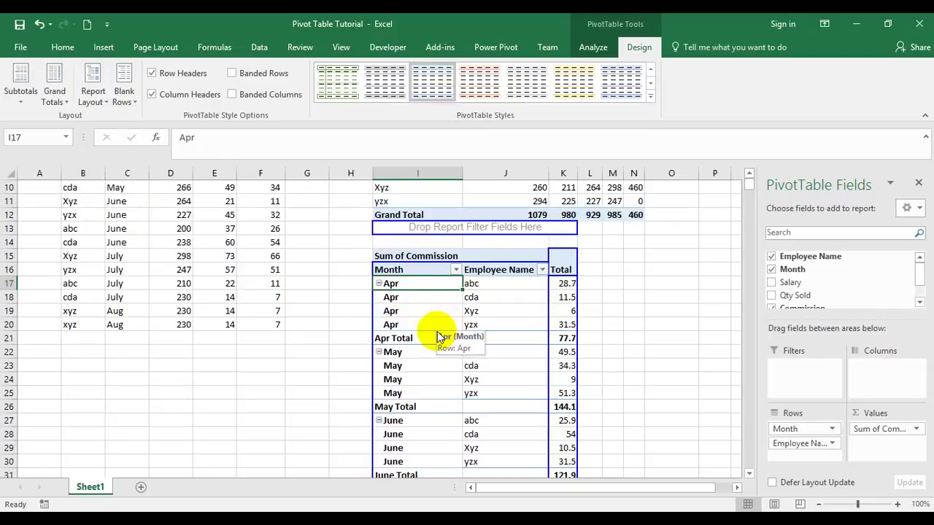
Stop repeating the item labels in the tabular Sum of Commission pivot table.
left_click(100, 106)
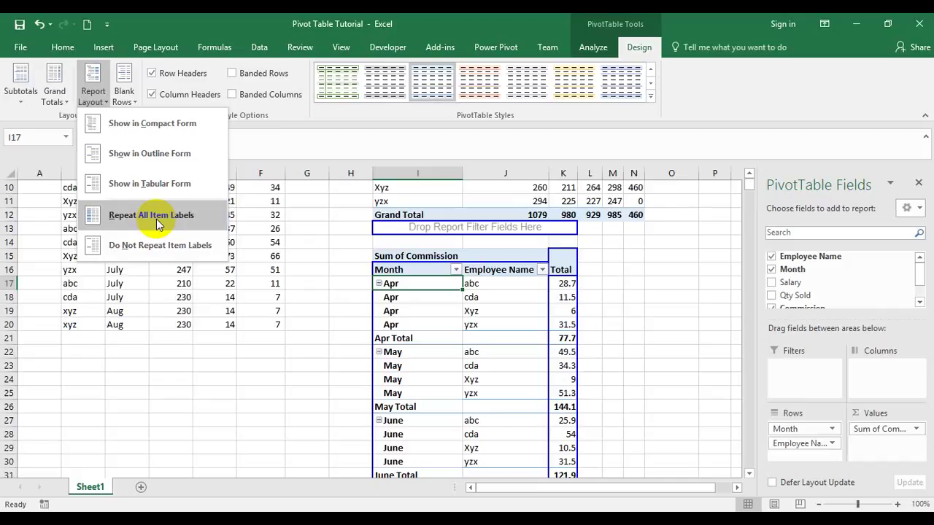
left_click(170, 260)
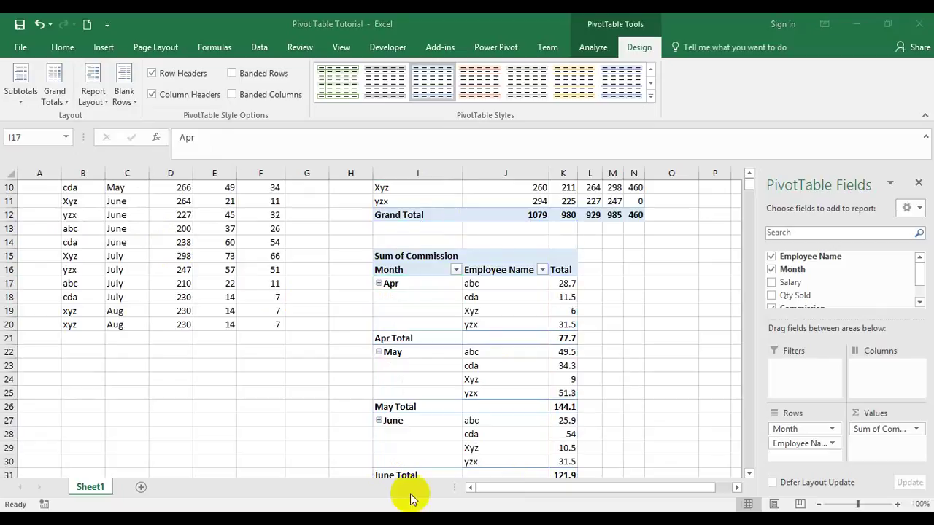
Switch the Sum of Commission pivot table to outline form and repeat all its item labels.
left_click(107, 102)
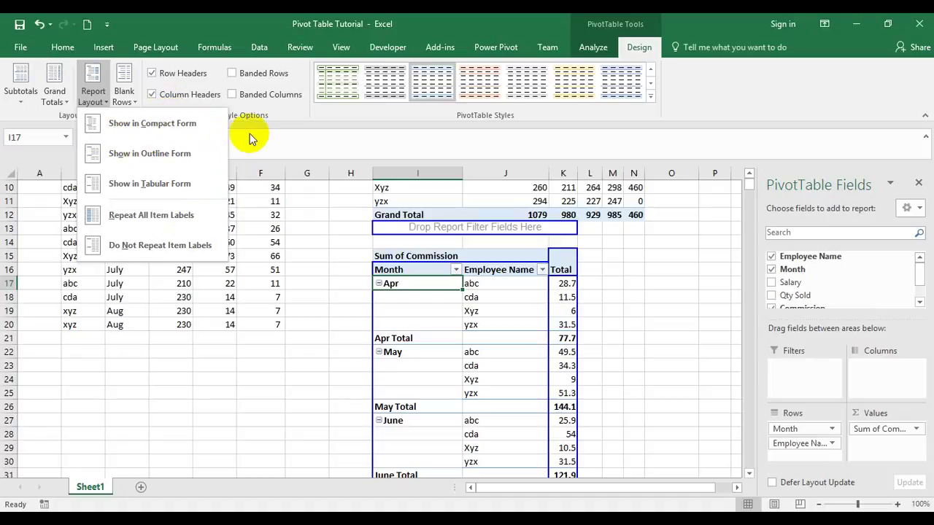
left_click(152, 156)
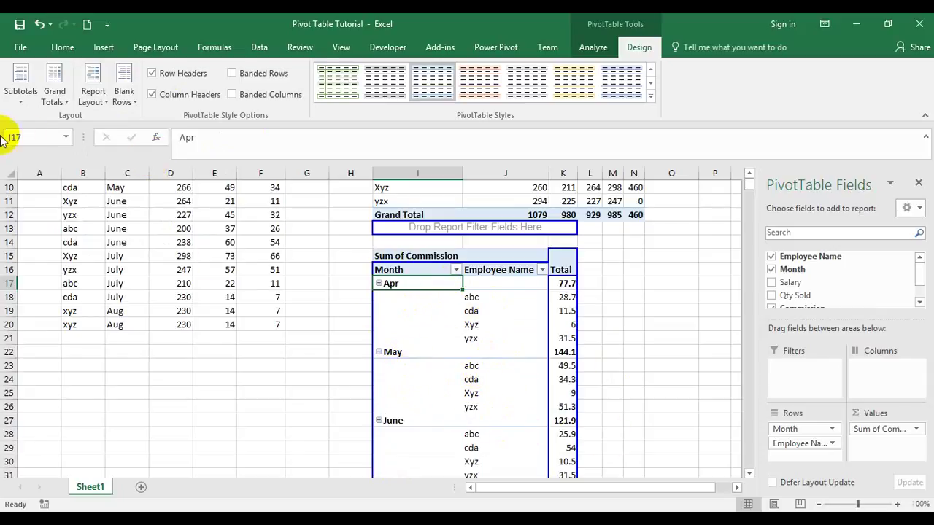
left_click(92, 99)
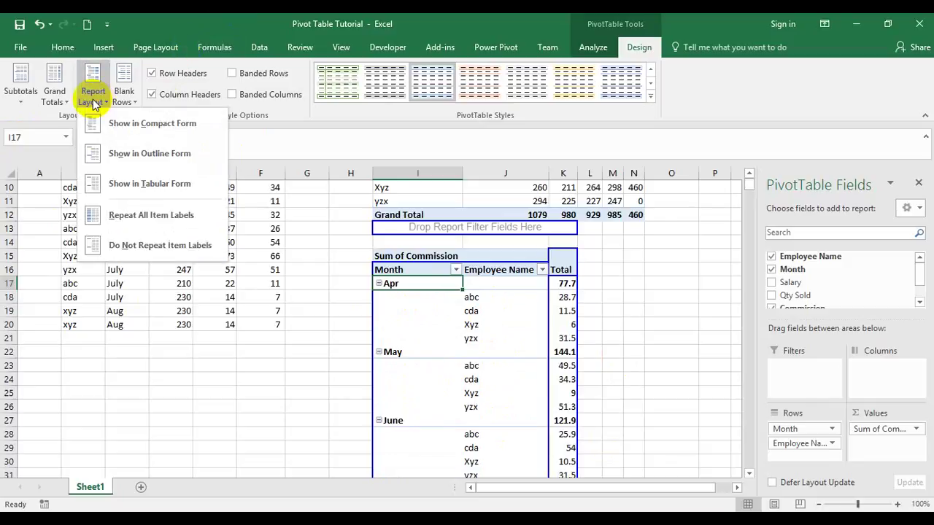
left_click(178, 219)
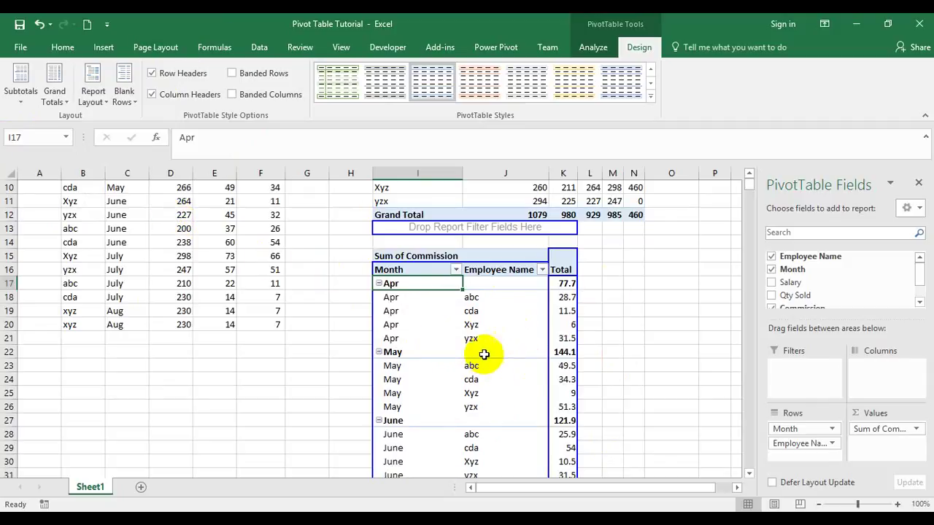
Show the Sum of Commission pivot table in the compact form report layout.
left_click(448, 351)
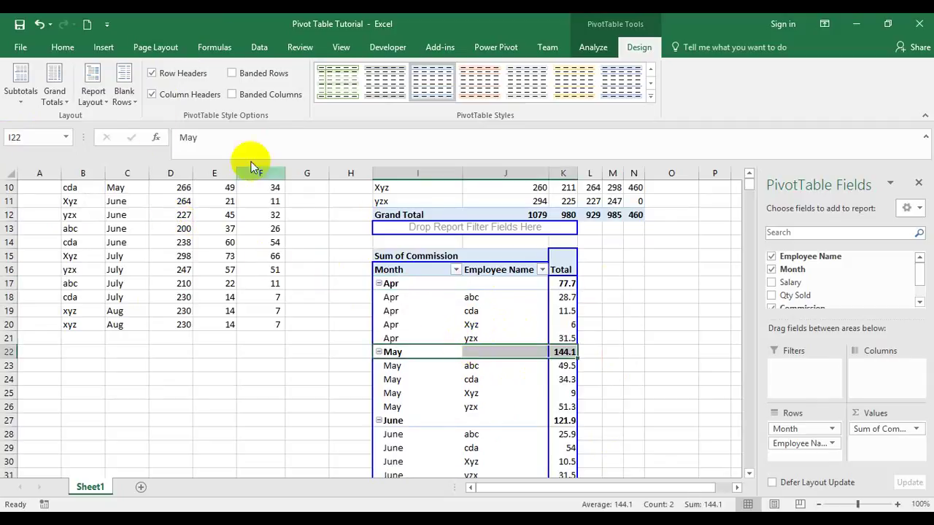
left_click(93, 101)
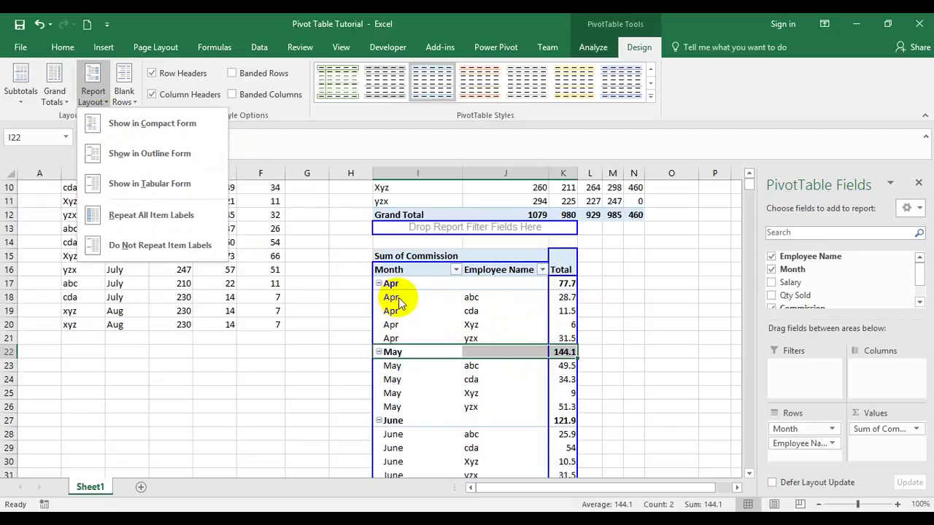
left_click(184, 130)
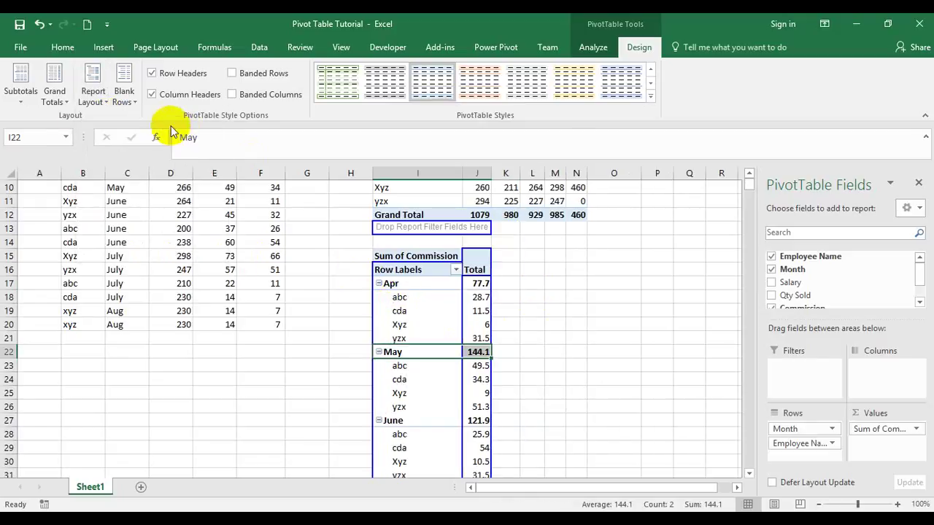
left_click(446, 325)
left_click(420, 279)
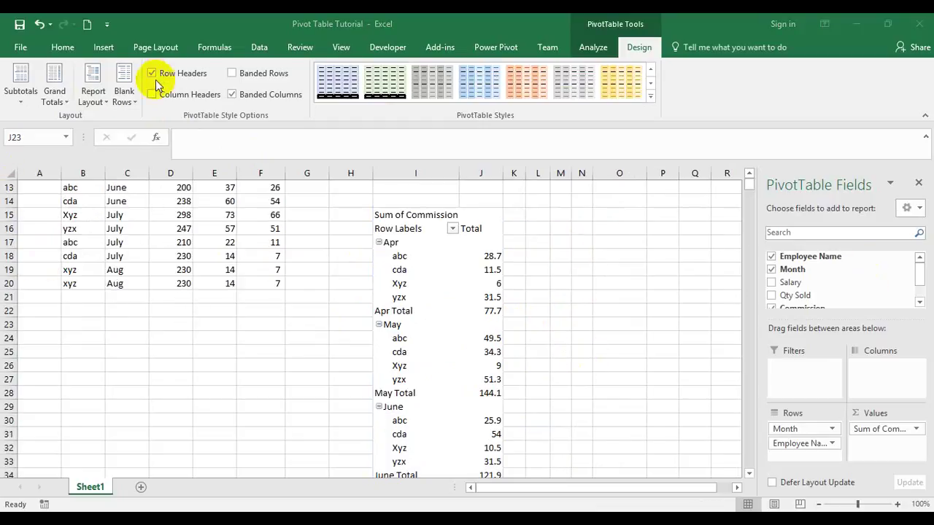
Insert a blank line after each month item in the Sum of Commission pivot table and check the spacing between month groups.
left_click(124, 97)
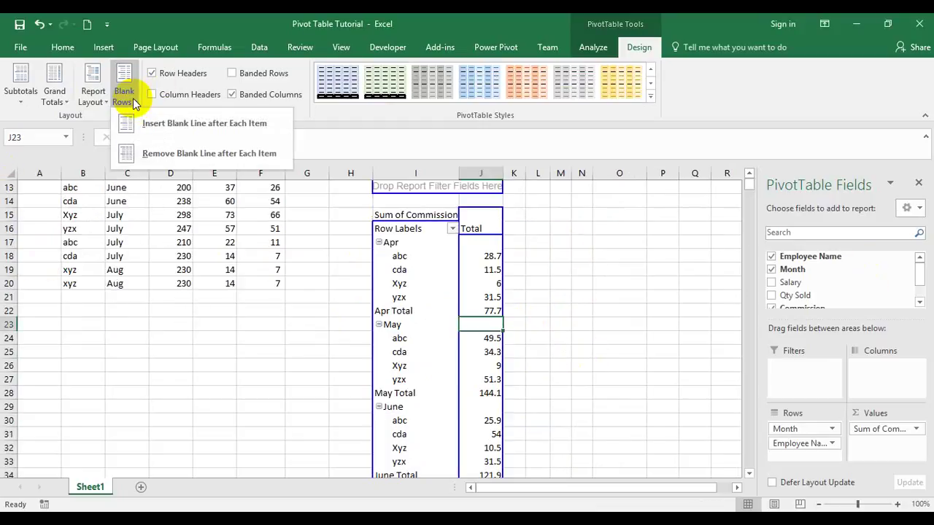
left_click(482, 260)
left_click_drag(397, 247, 417, 301)
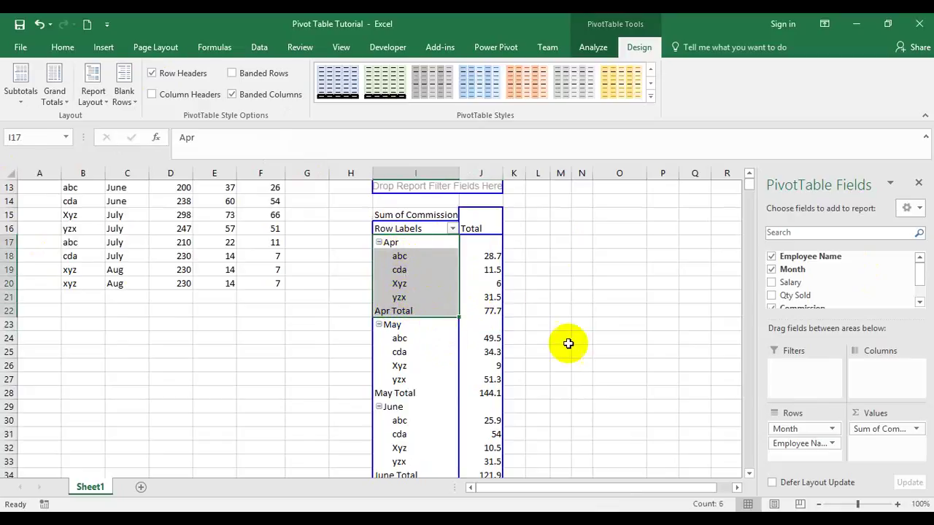
left_click(411, 327)
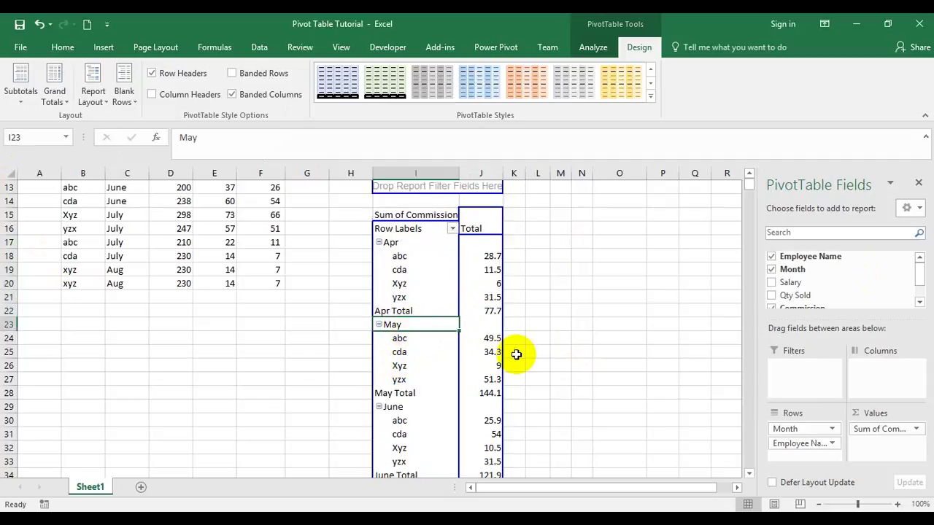
mouse_move(476, 345)
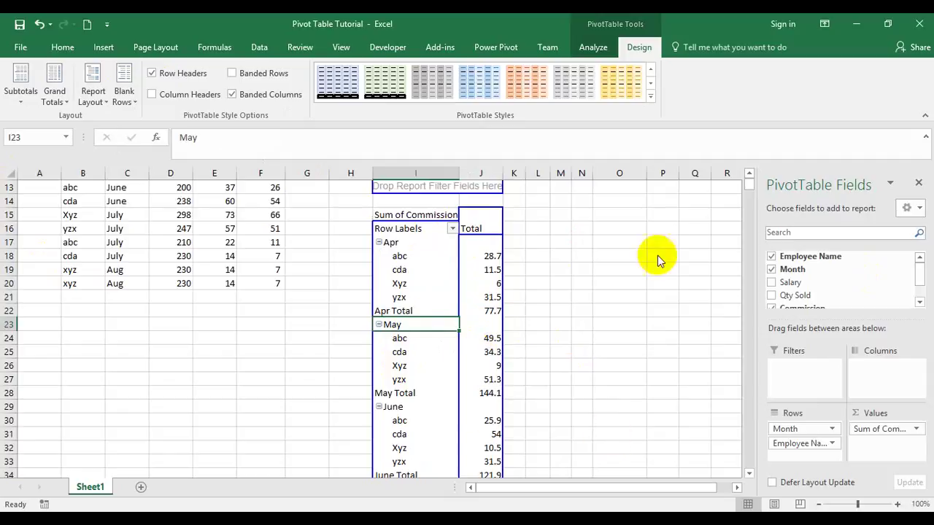
left_click(131, 103)
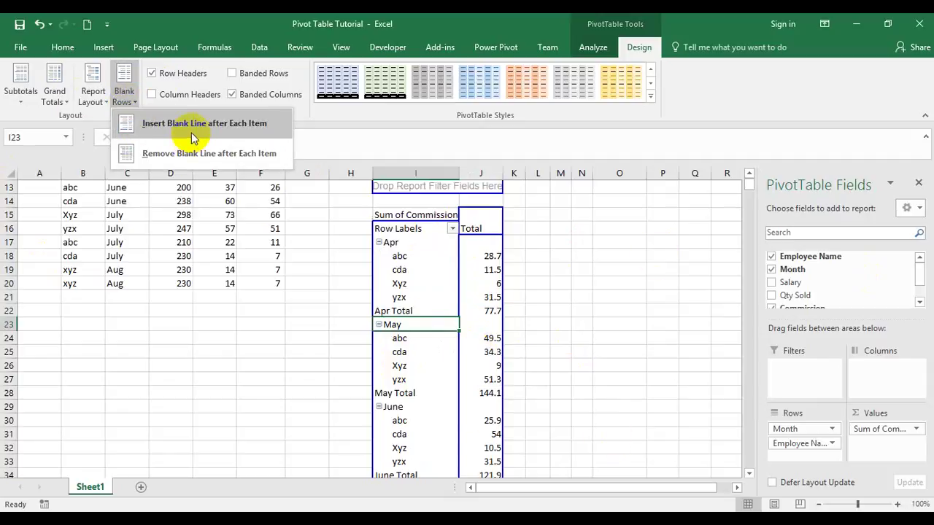
left_click(191, 130)
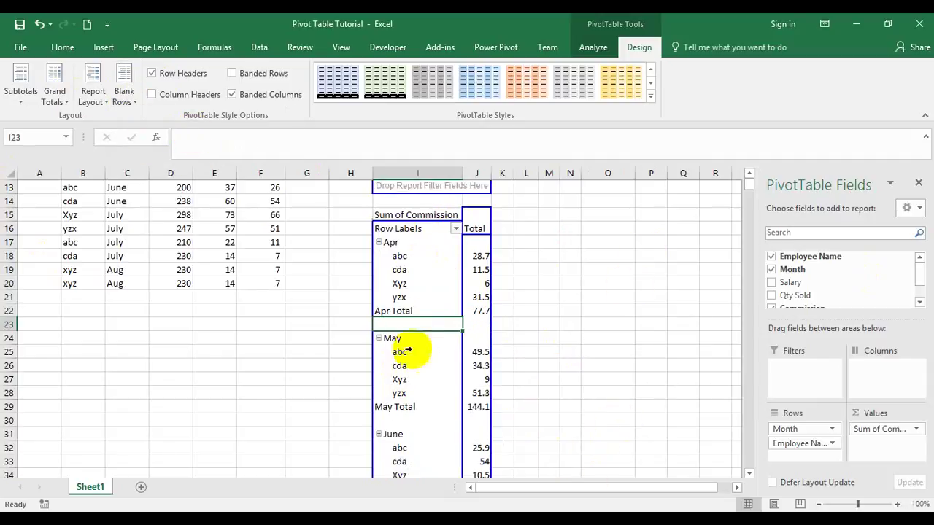
scroll(394, 305, "down", 2)
scroll(442, 333, "down", 3)
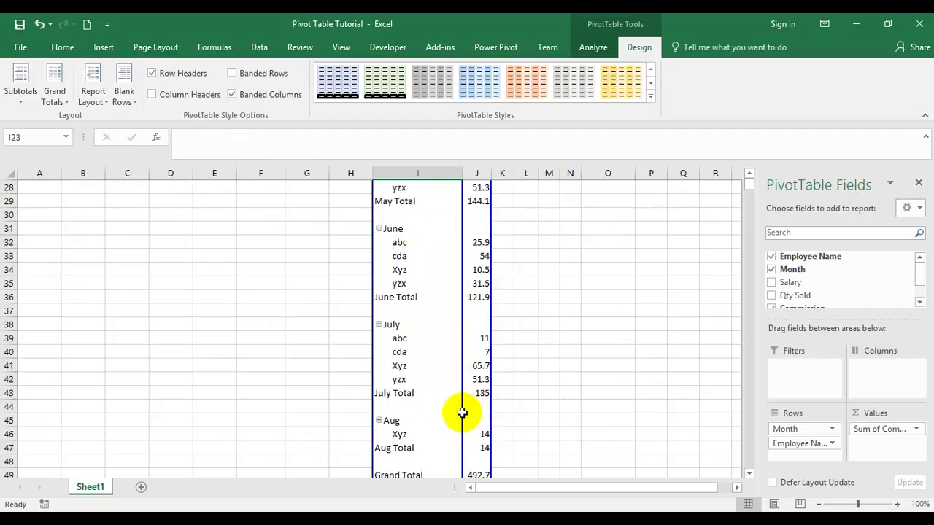
scroll(462, 411, "up", 9)
left_click(428, 420)
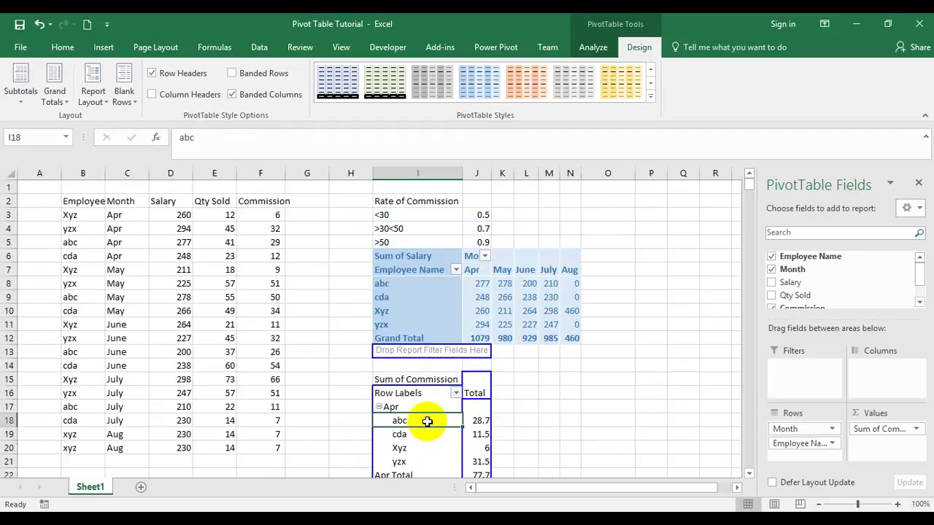
scroll(427, 421, "down", 4)
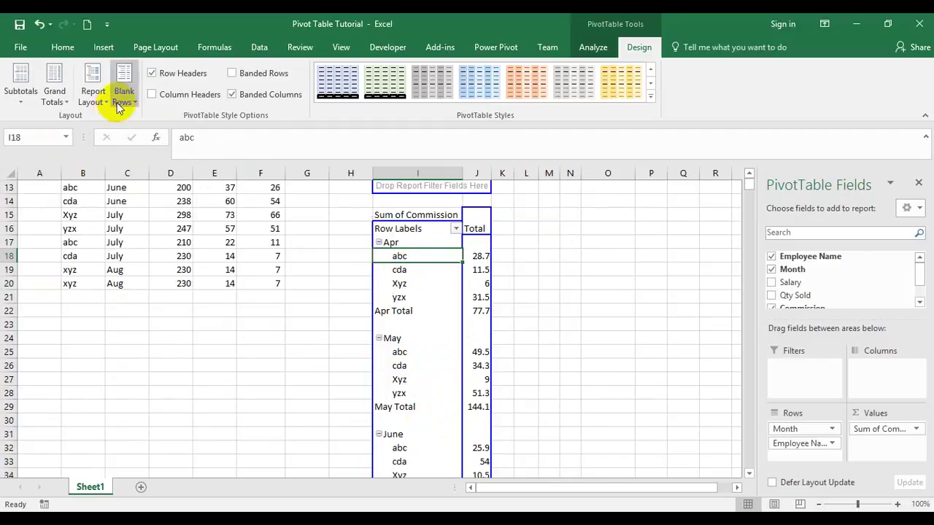
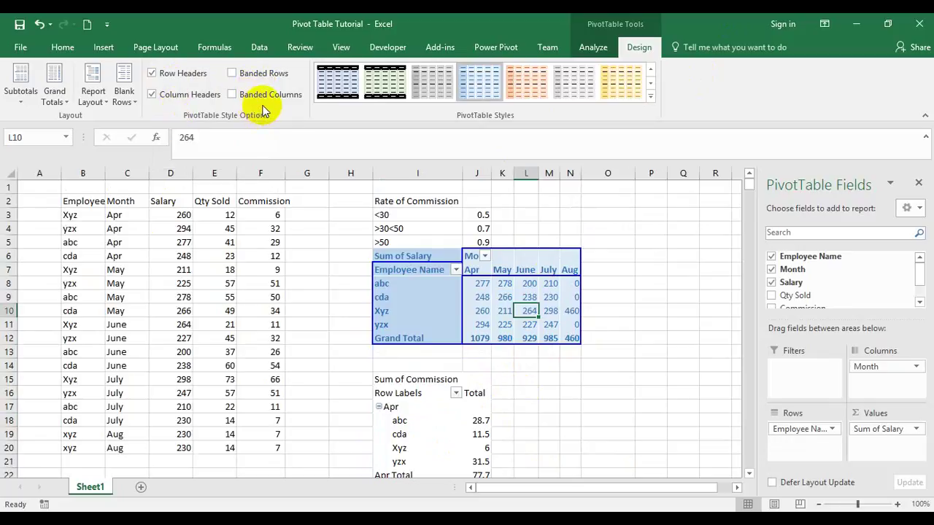
Turn off the row headers formatting for the Sum of Salary pivot table.
left_click(476, 81)
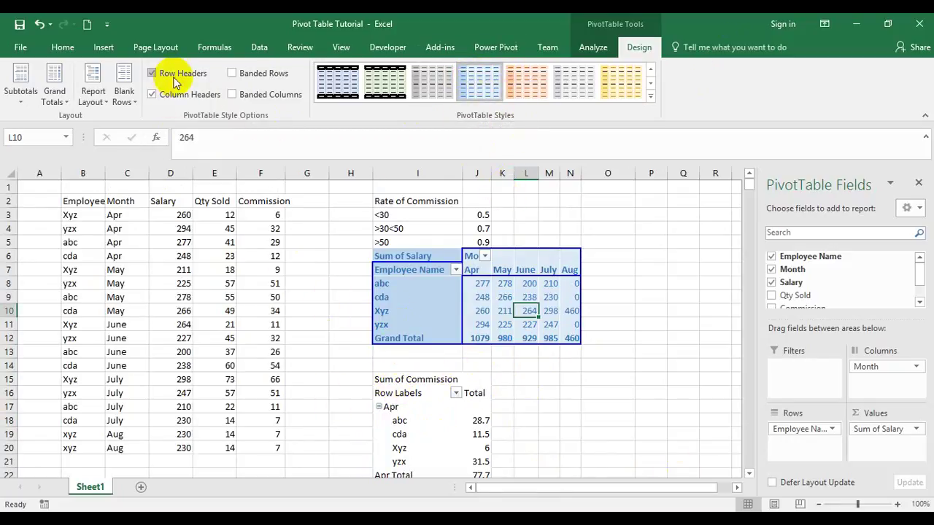
left_click(164, 73)
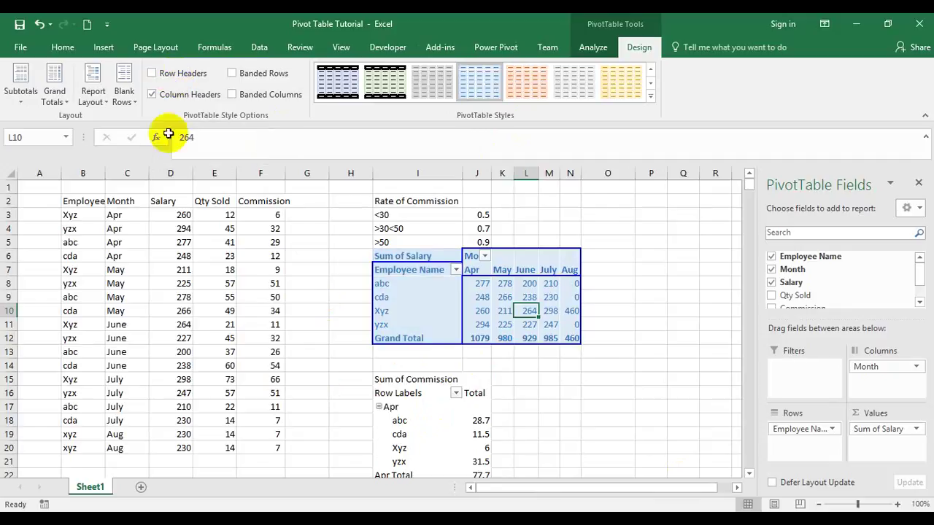
left_click(689, 325)
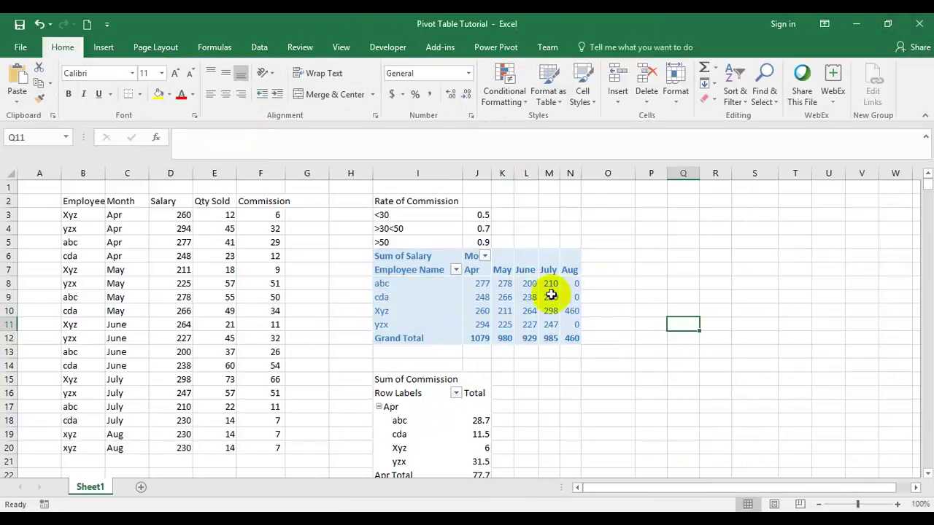
Turn off the column headers formatting for the Sum of Salary pivot table.
left_click(473, 268)
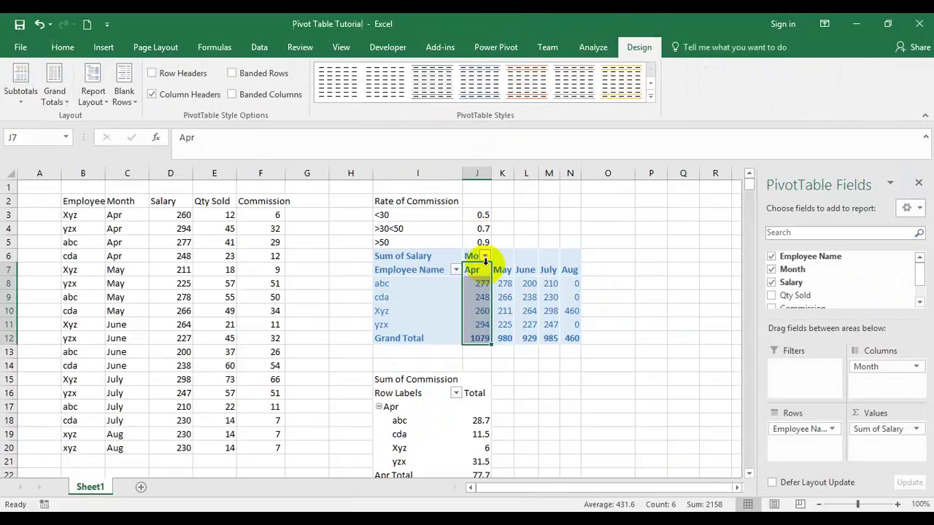
left_click(175, 98)
left_click(651, 448)
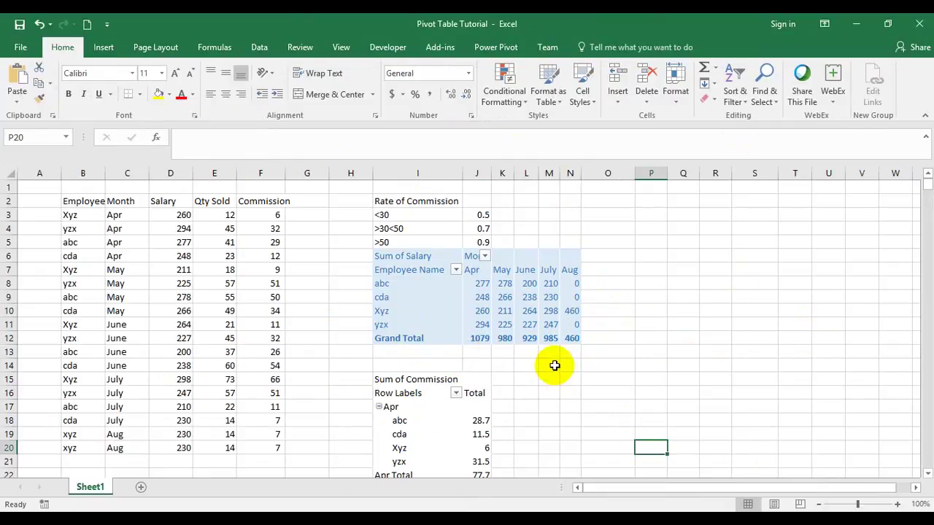
Enable banded rows in the Sum of Salary pivot table.
left_click(541, 337)
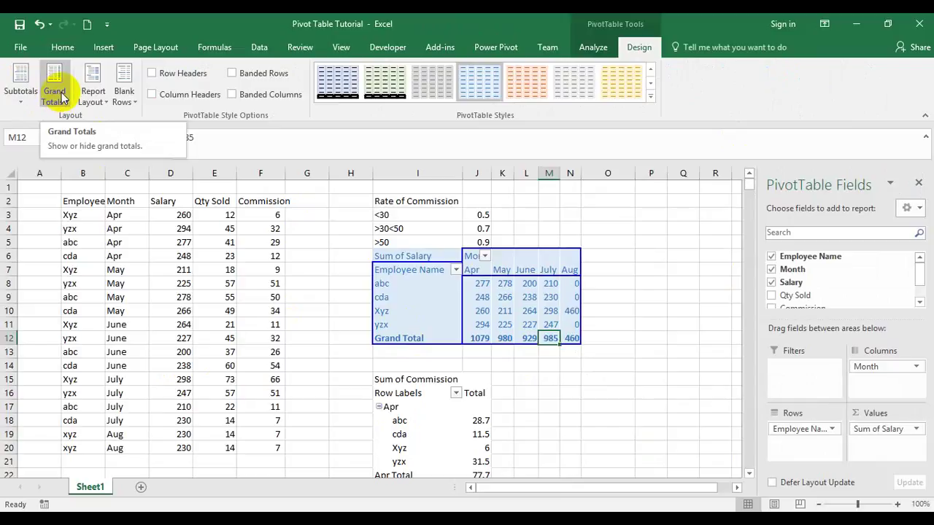
left_click(274, 75)
left_click(605, 405)
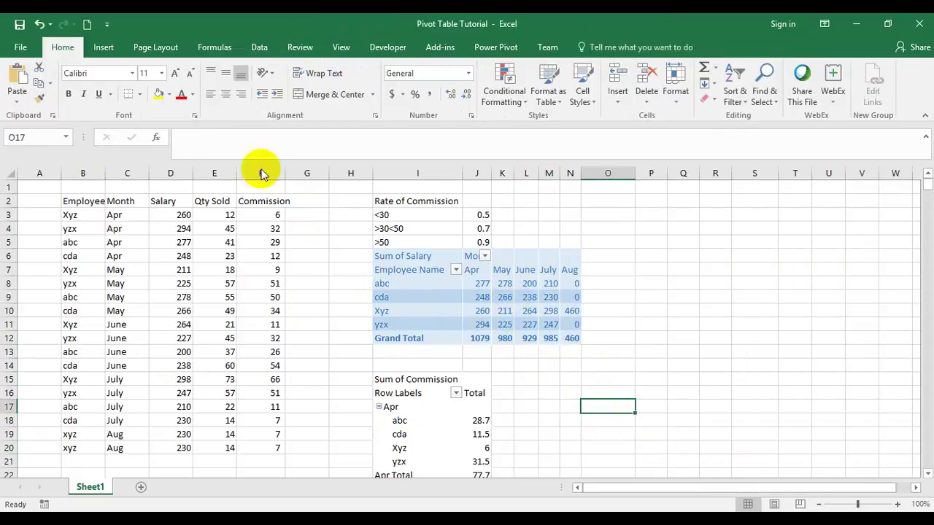
Add banded columns to the Sum of Salary pivot table's style options.
left_click(499, 283)
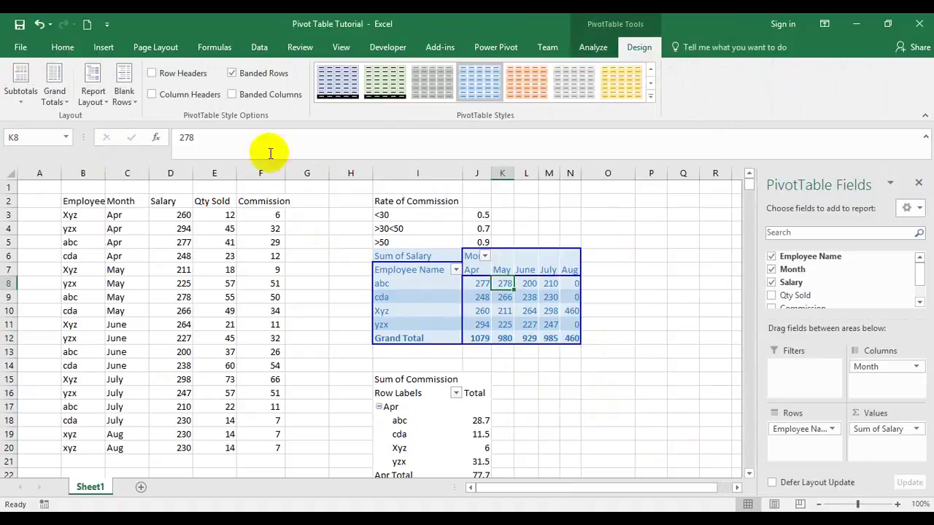
left_click(248, 94)
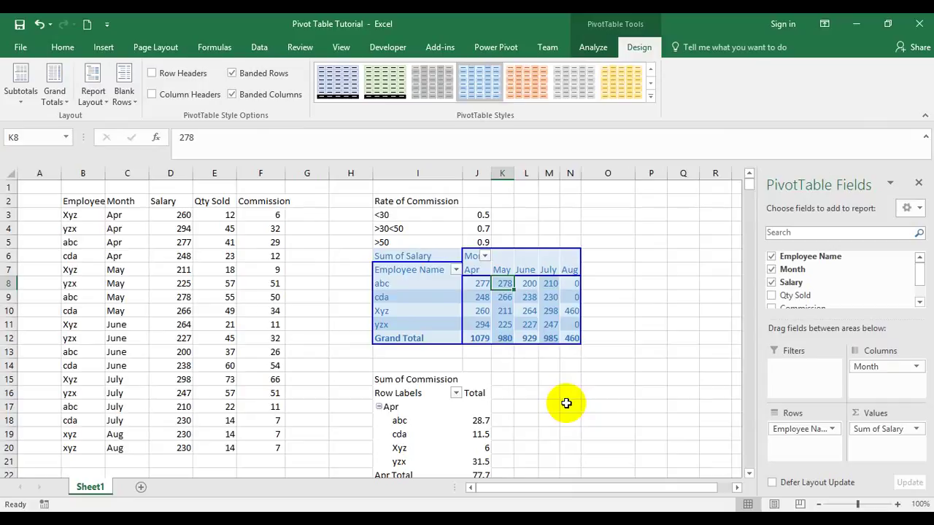
left_click(676, 297)
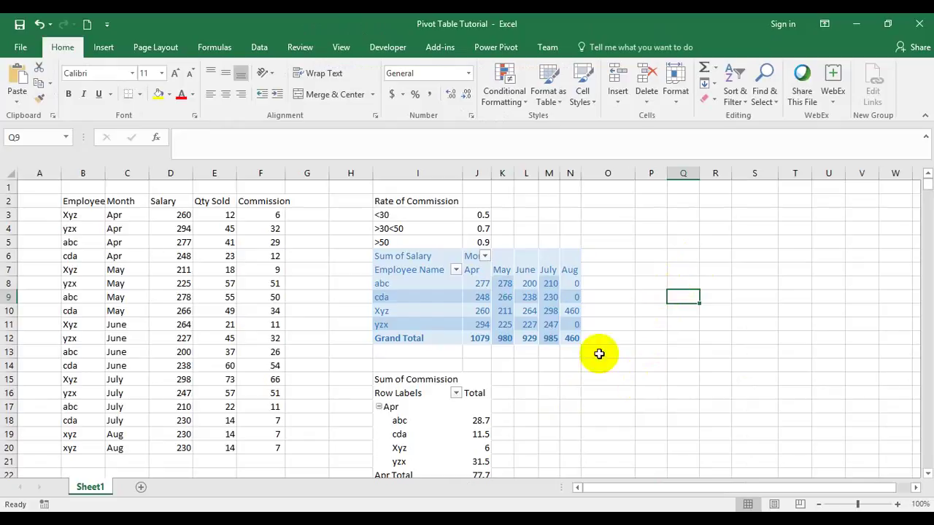
left_click(399, 310)
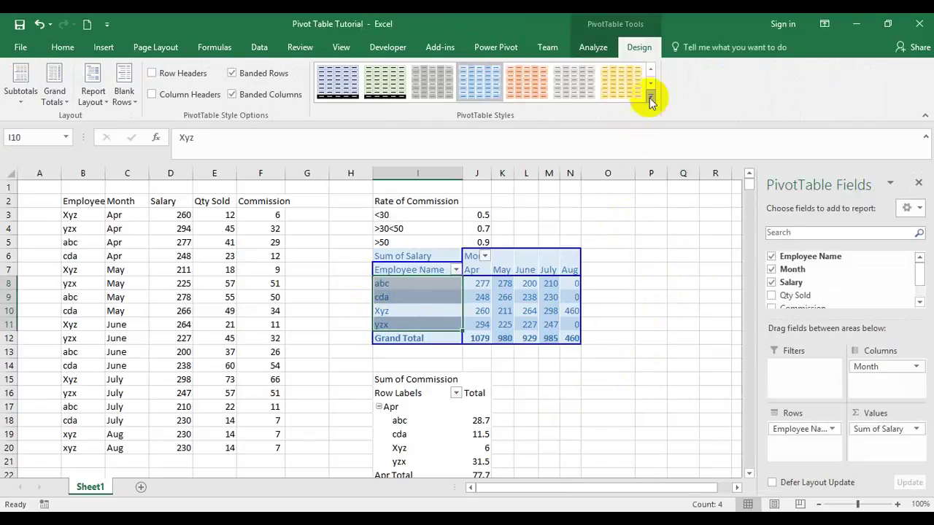
left_click(627, 294)
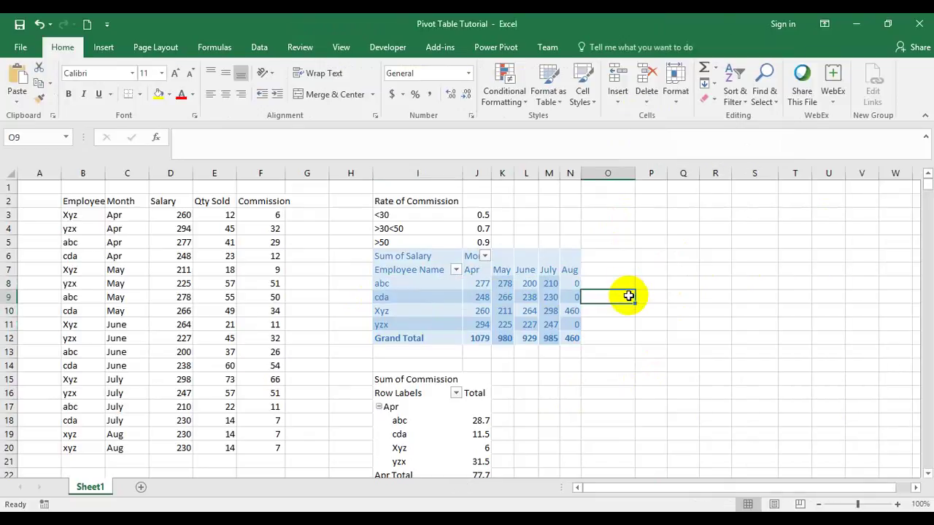